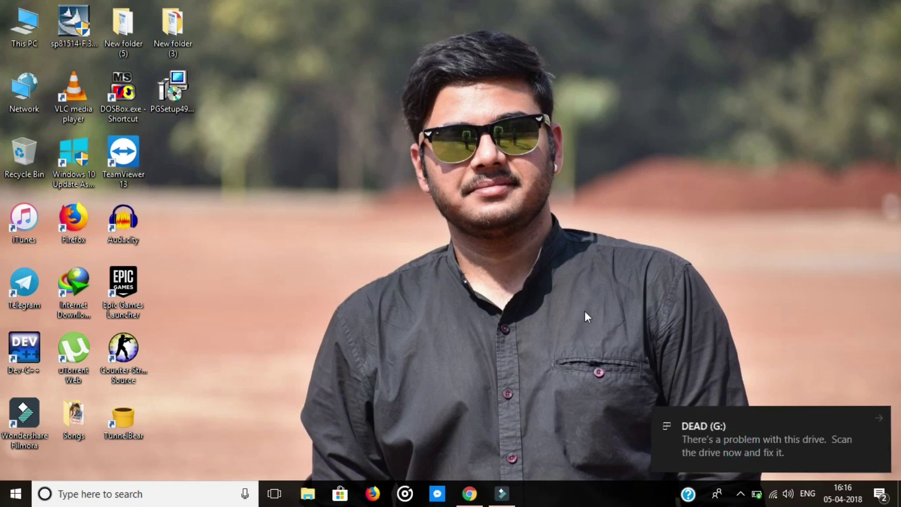
Scan DEAD (G:) for errors from the notification and dismiss the scan result
click(705, 432)
click(454, 239)
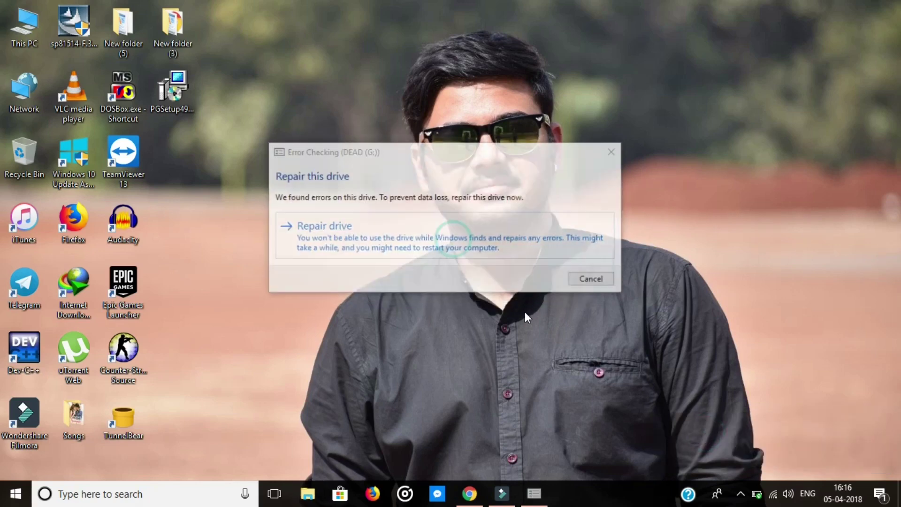
click(504, 228)
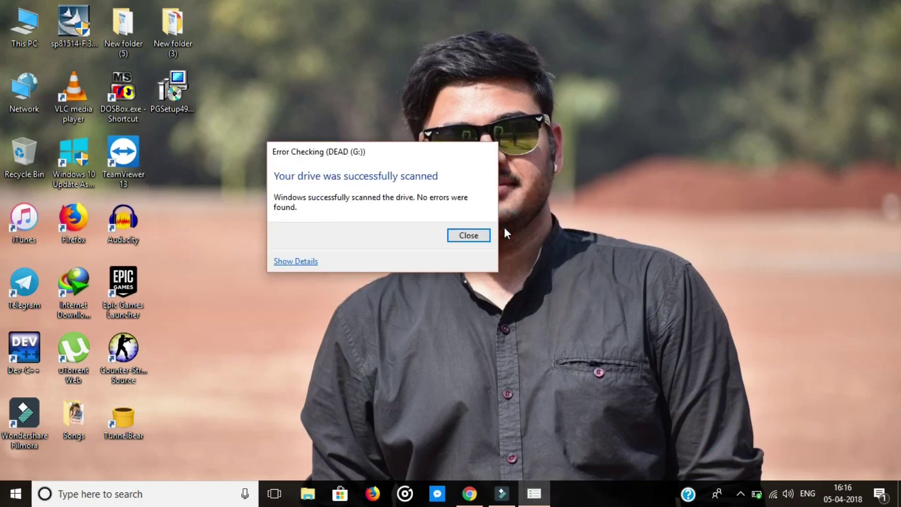
click(468, 236)
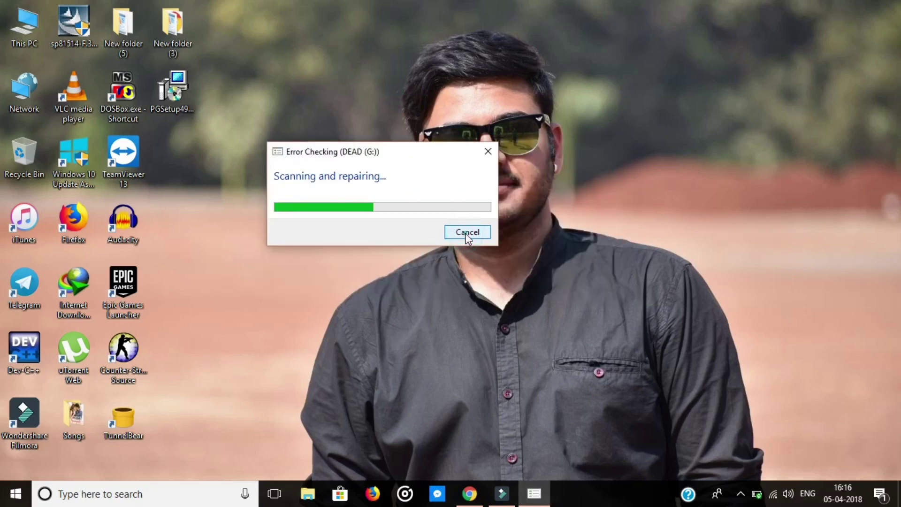
Repair DEAD (G:), dismiss the no-errors result, and close Error Checking
click(468, 236)
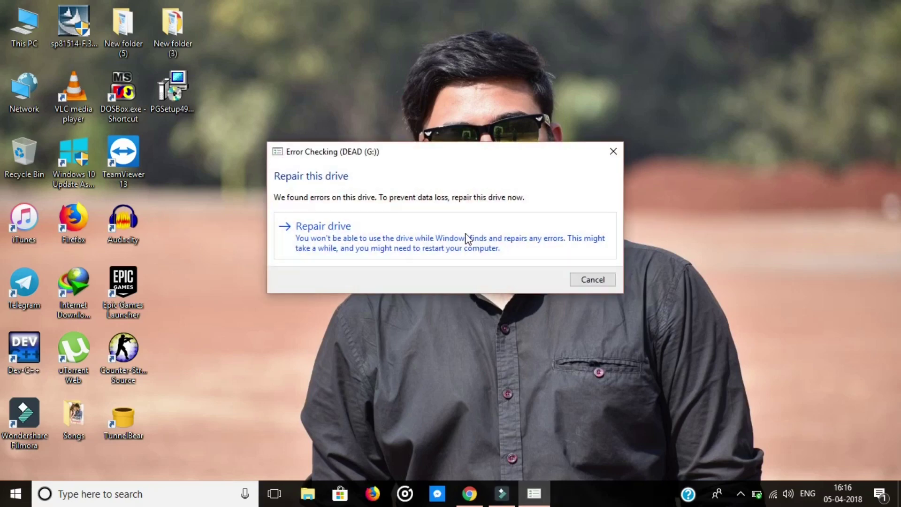
click(465, 233)
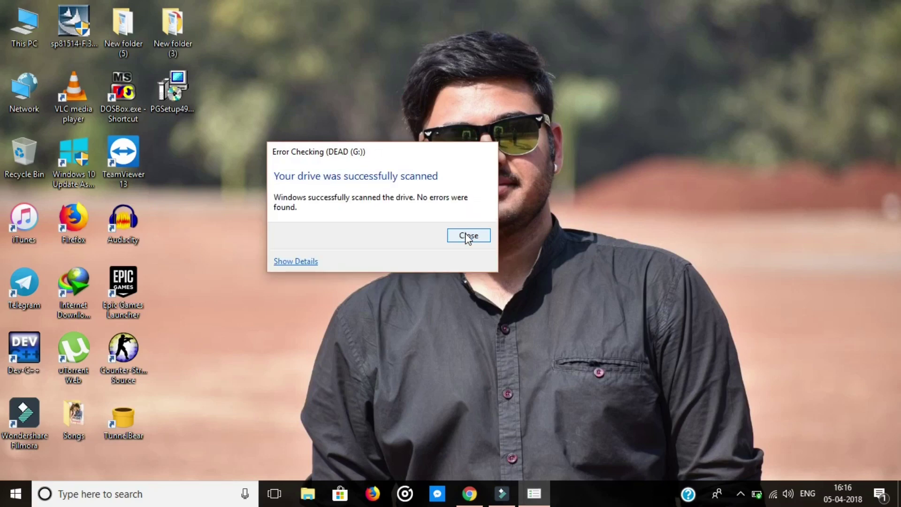
click(466, 232)
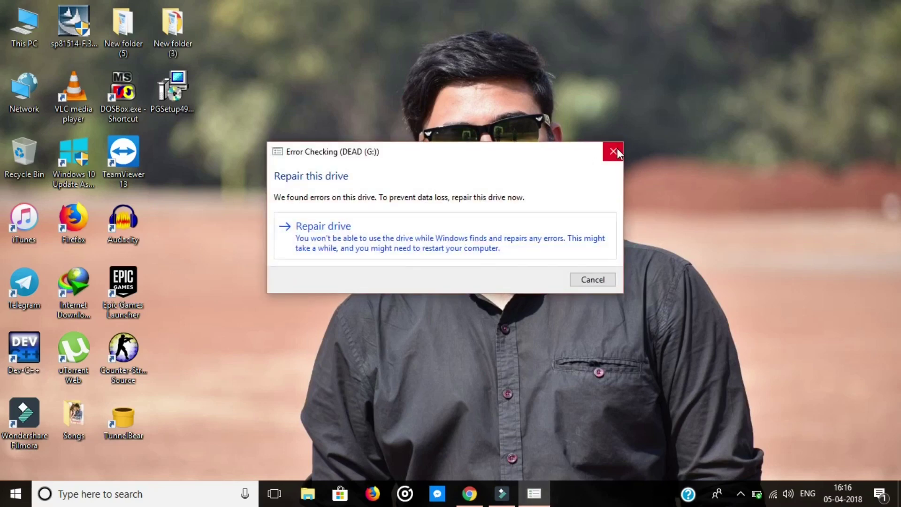
click(614, 150)
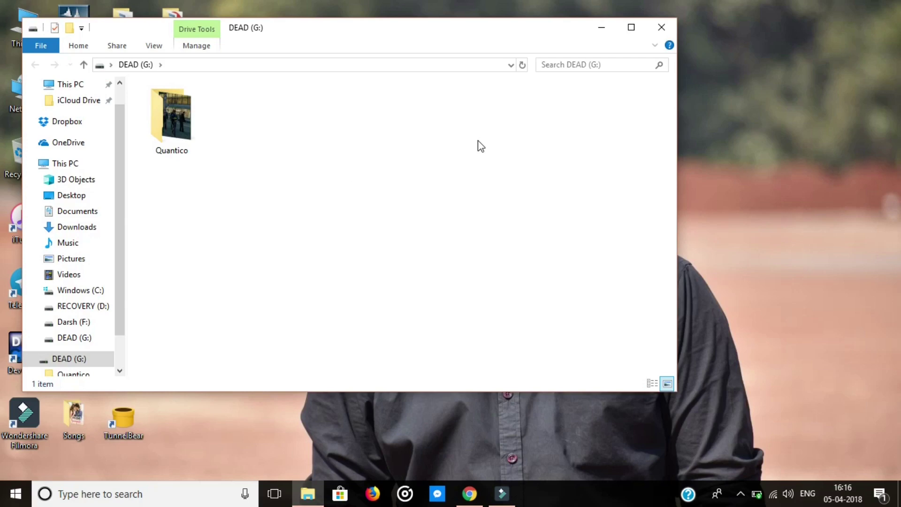
Close the G: folder and try a quick FAT32 format of DEAD (G:), which fails
click(665, 34)
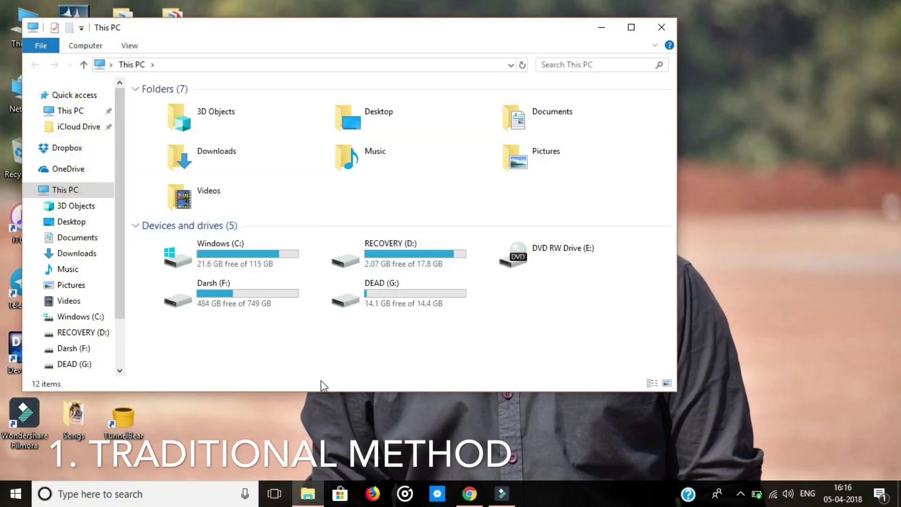
click(425, 293)
right_click(425, 292)
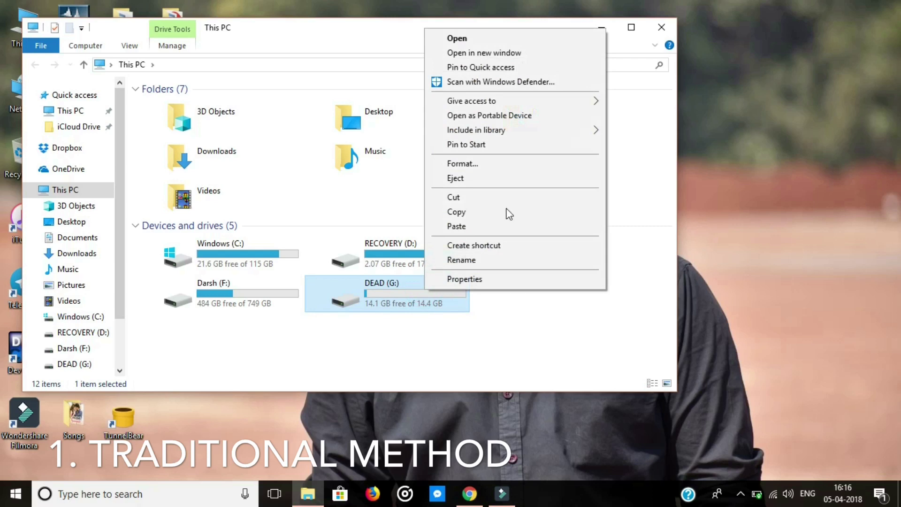
click(543, 161)
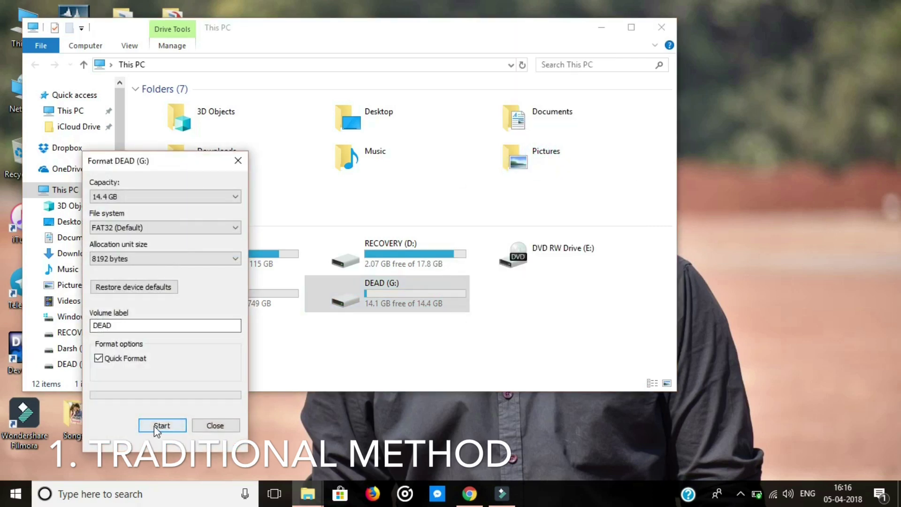
click(162, 425)
click(481, 248)
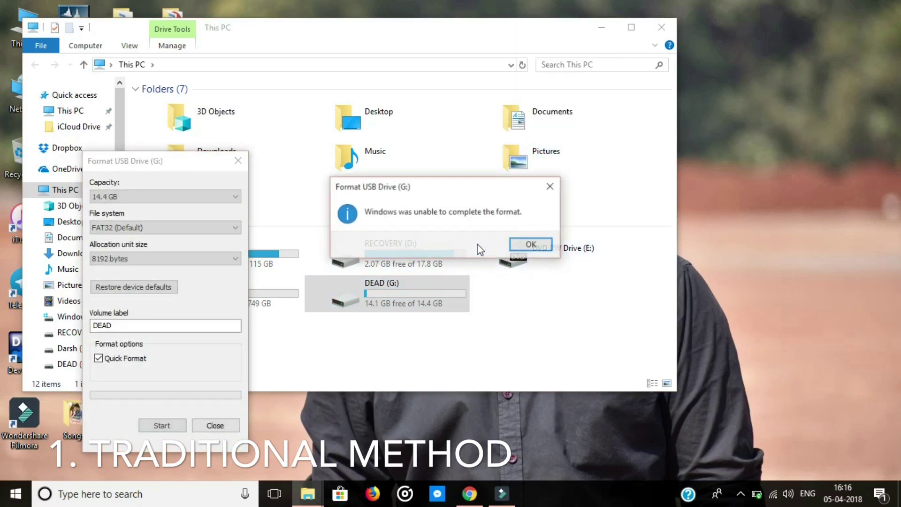
click(512, 252)
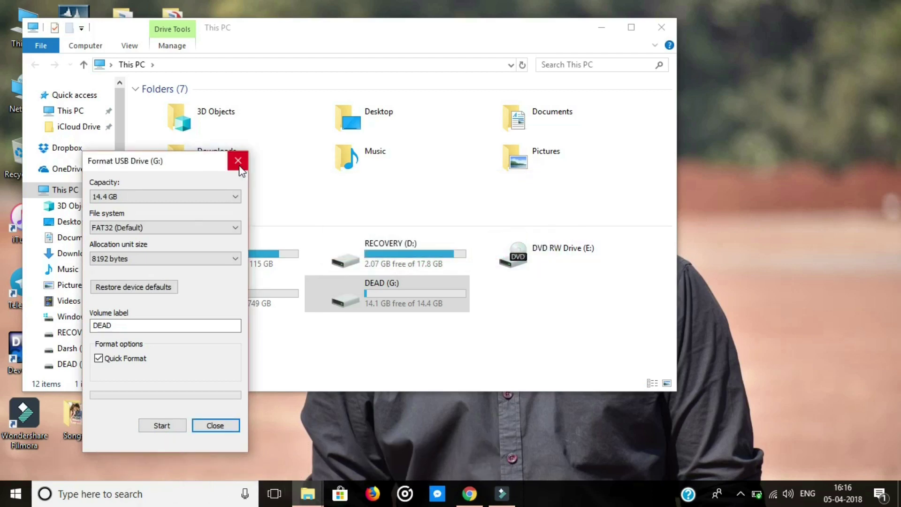
click(238, 161)
Retry the FAT32 format of DEAD (G:), dismiss the failure, and close the dialog
right_click(409, 288)
click(546, 165)
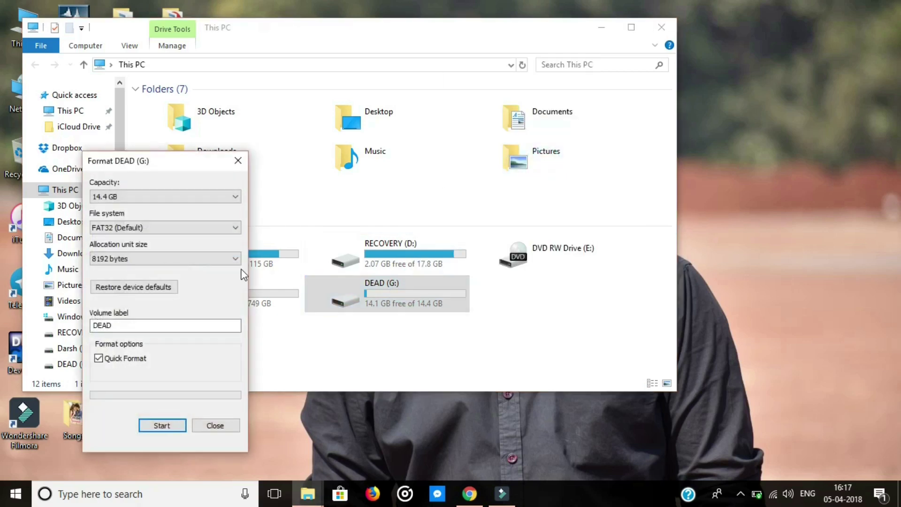
click(156, 425)
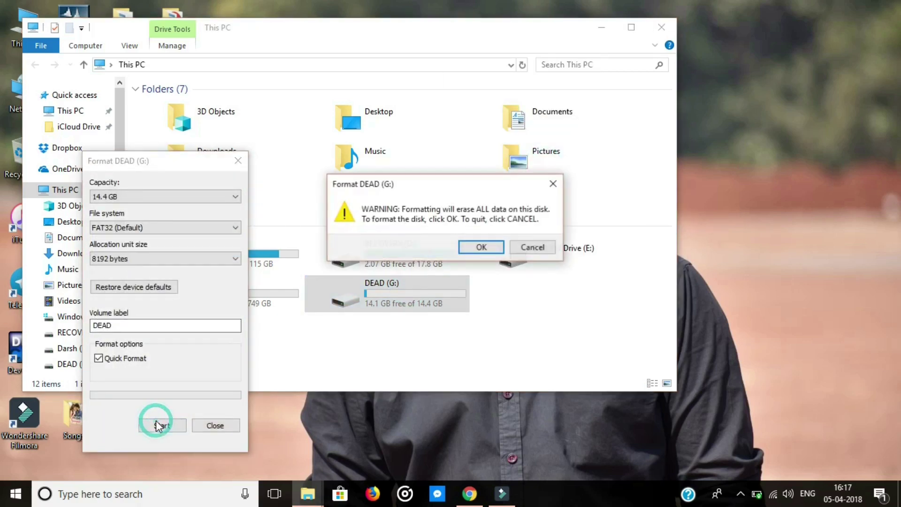
click(470, 249)
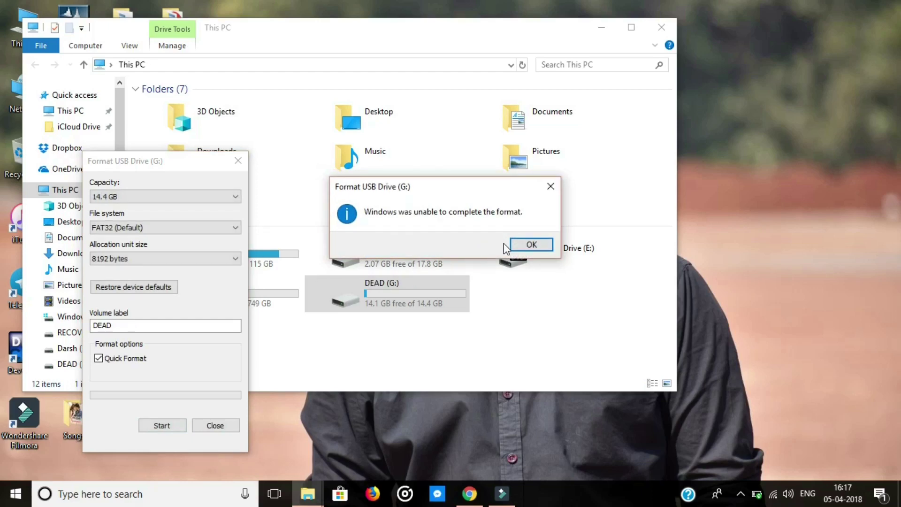
click(521, 245)
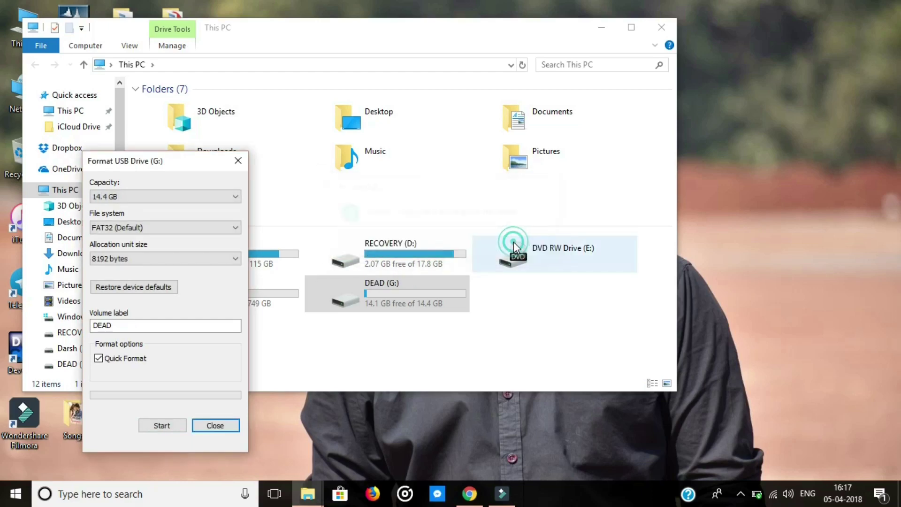
click(242, 160)
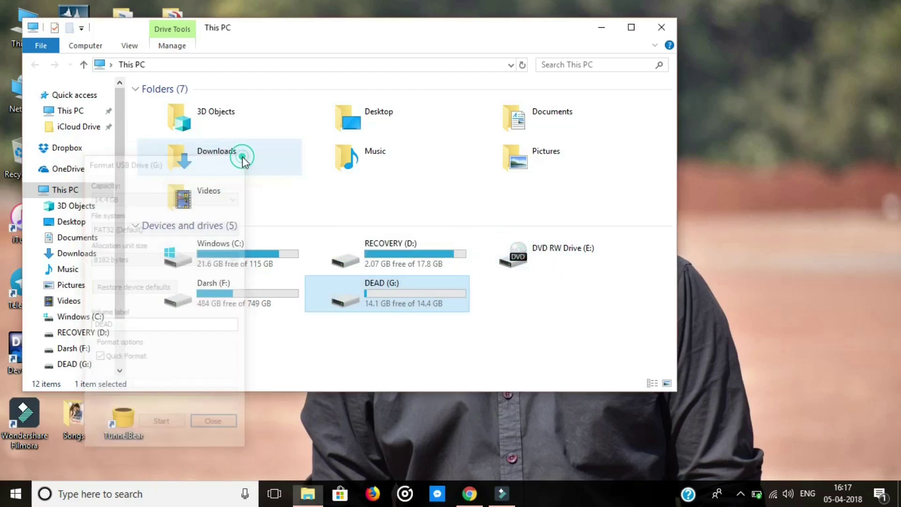
Close This PC and launch Disk Management from Windows search
click(670, 30)
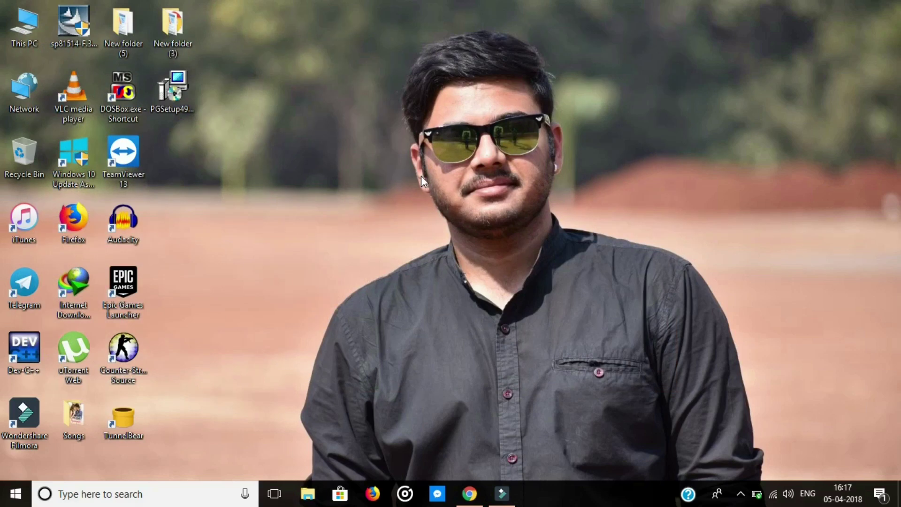
click(99, 494)
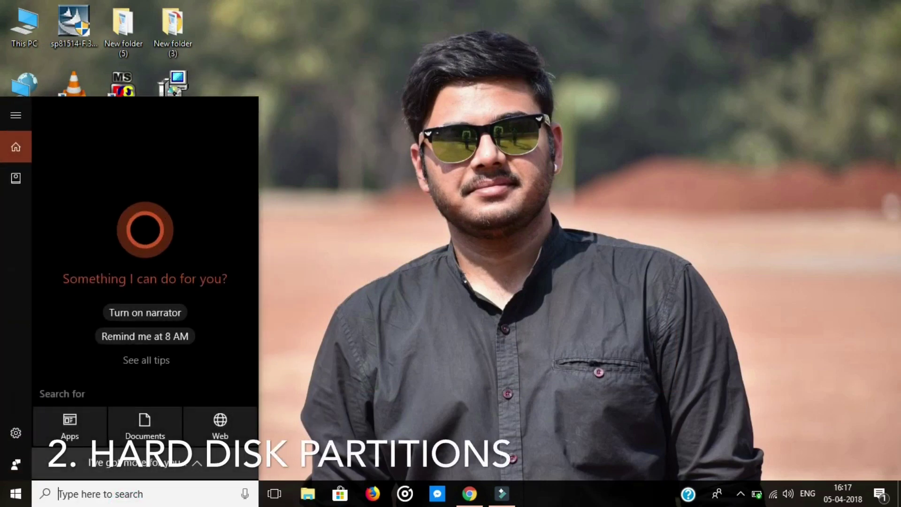
text(part)
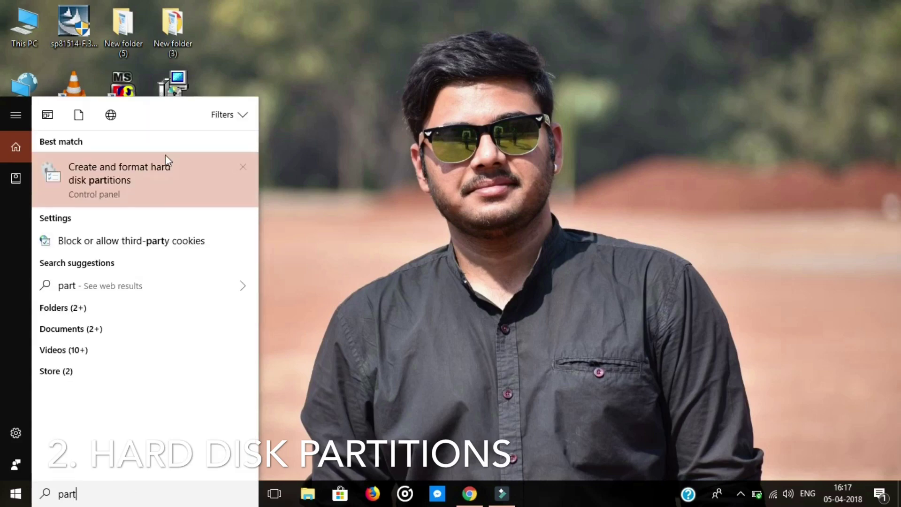
click(163, 183)
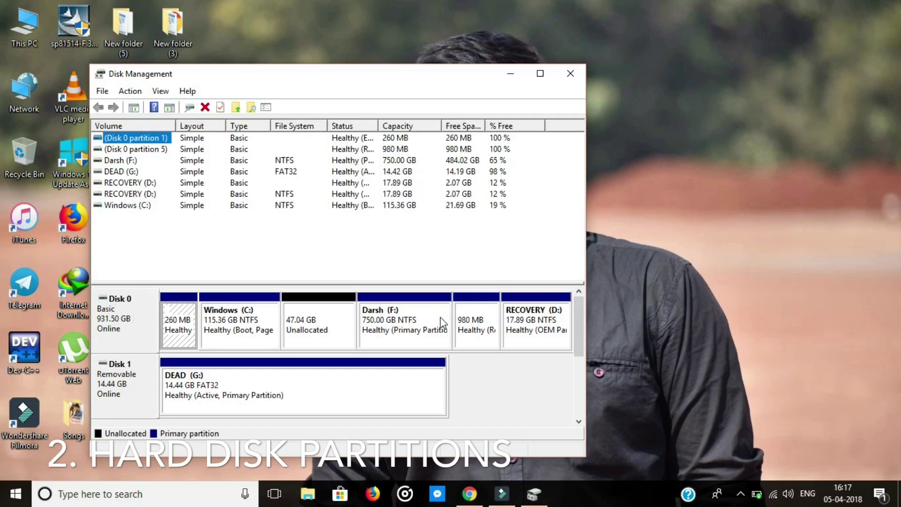
Attempt a quick FAT32 format of G: in Disk Management and dismiss the failure
click(308, 381)
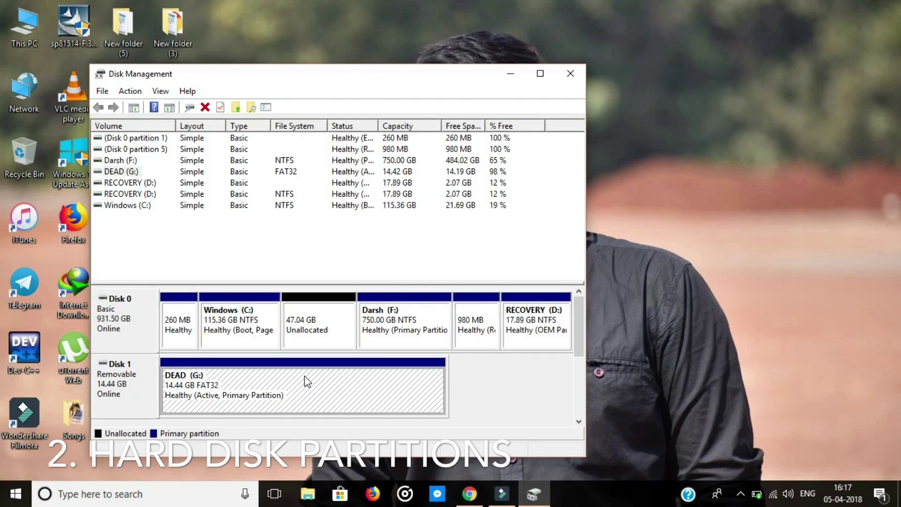
right_click(306, 381)
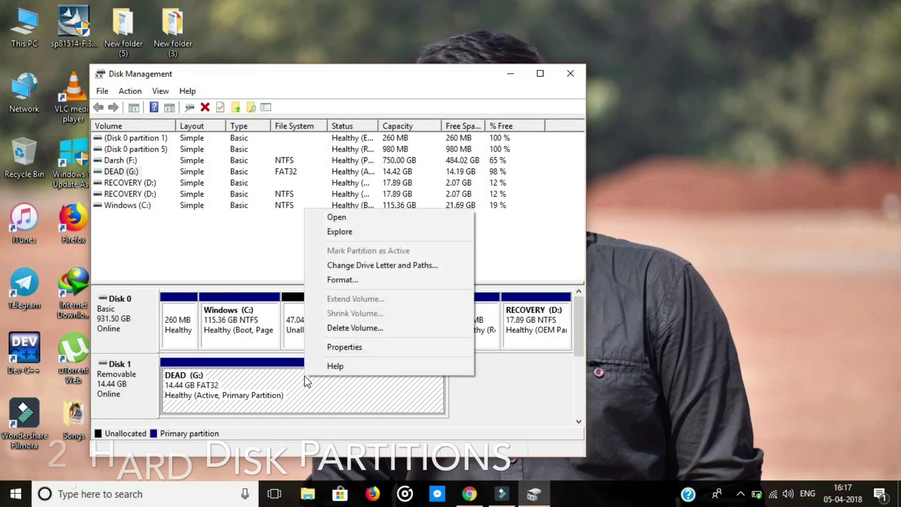
click(356, 280)
click(480, 295)
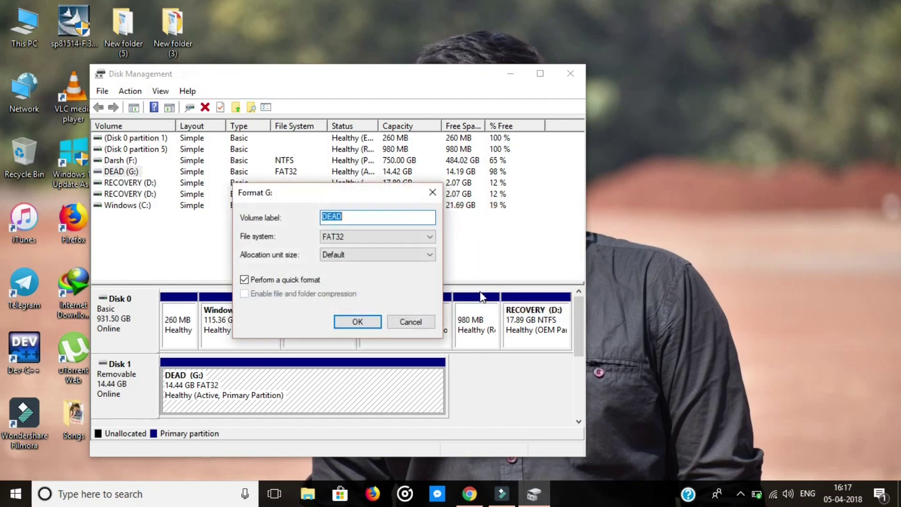
click(353, 322)
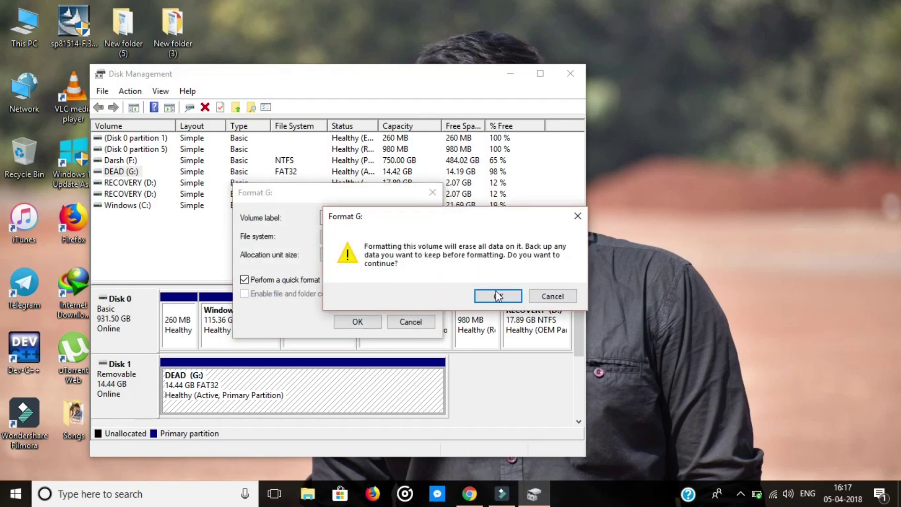
click(498, 299)
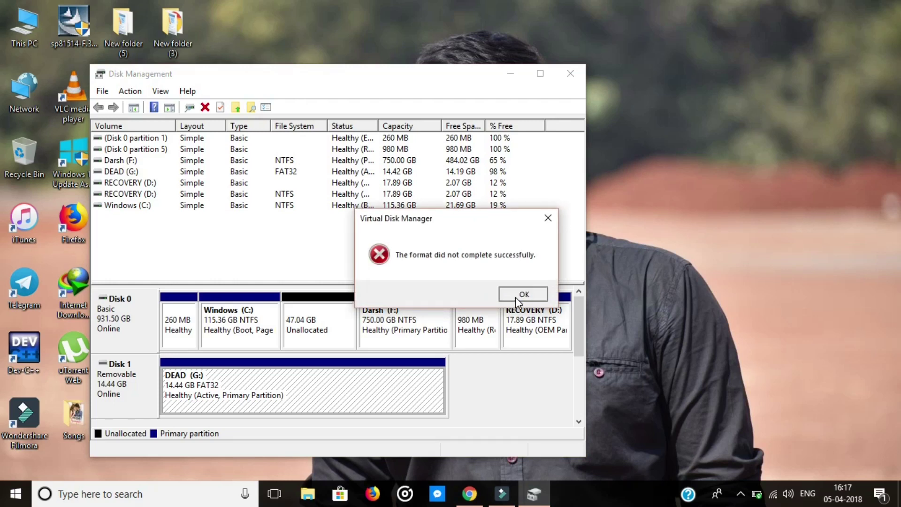
click(515, 297)
Retry formatting DEAD (G:) and dismiss the second 'format did not complete' error
right_click(361, 381)
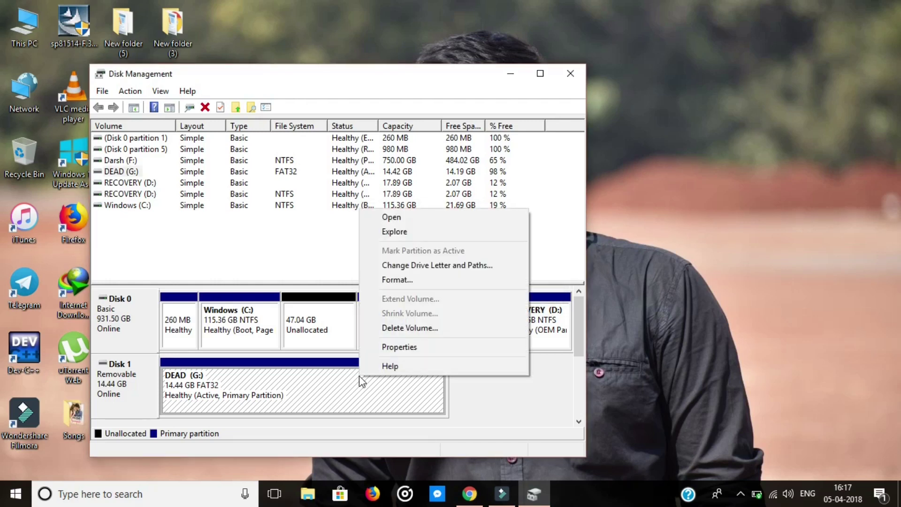
click(456, 281)
click(496, 296)
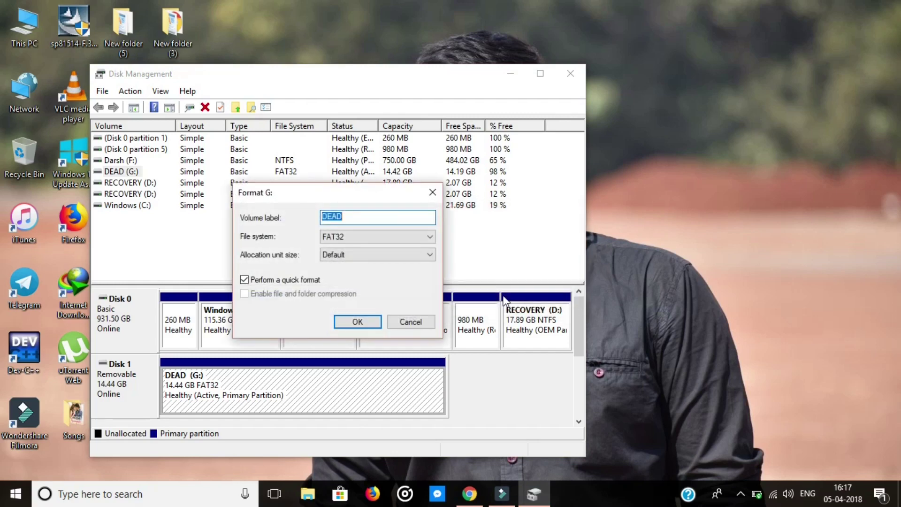
click(355, 322)
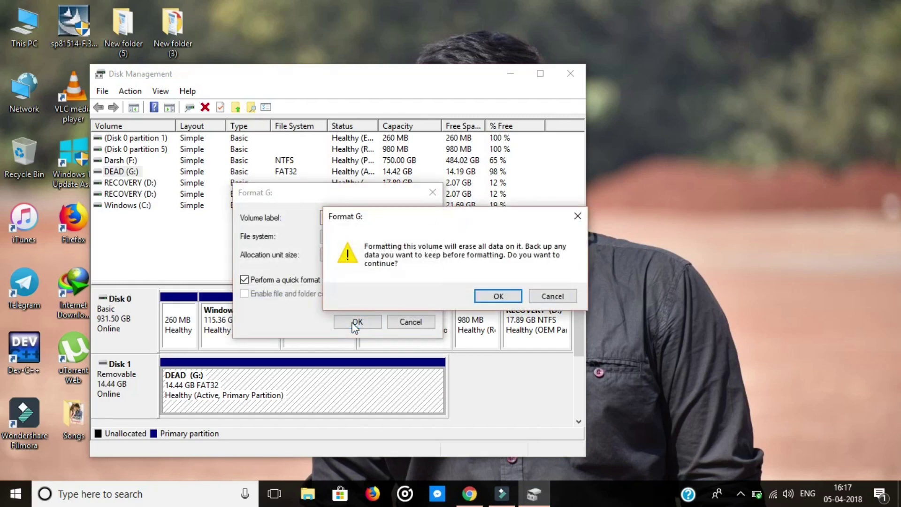
click(480, 296)
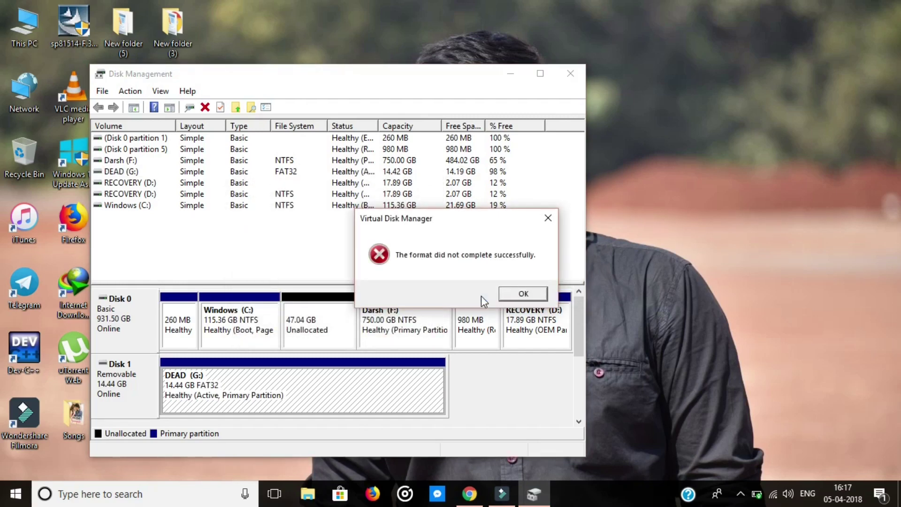
click(521, 296)
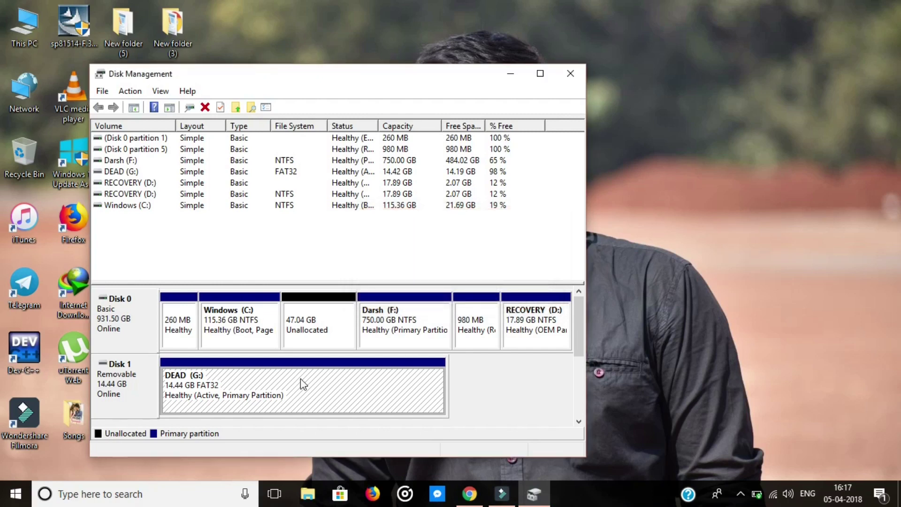
Delete the DEAD (G:) volume and select Disk 1's bare 14.44 GB region
right_click(325, 367)
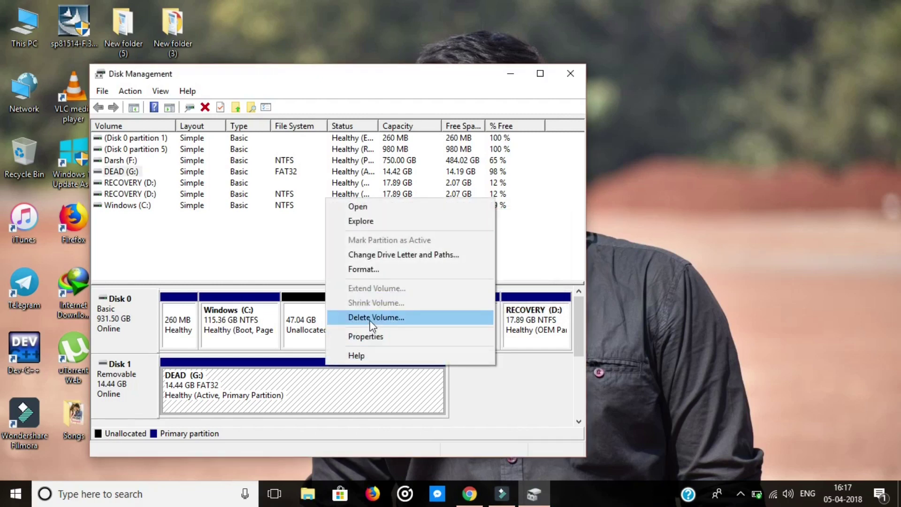
click(370, 317)
click(478, 300)
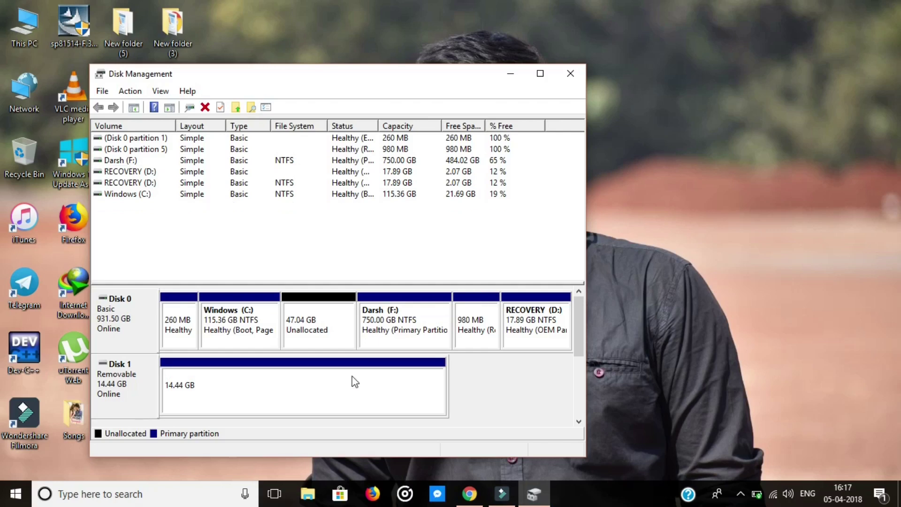
click(291, 404)
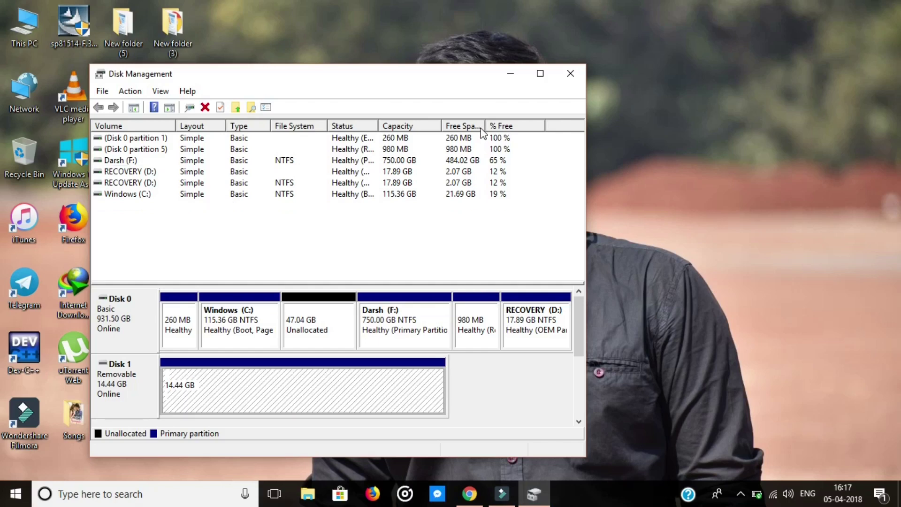
Close Disk Management, then open and close an ordinary Command Prompt via Run
click(571, 70)
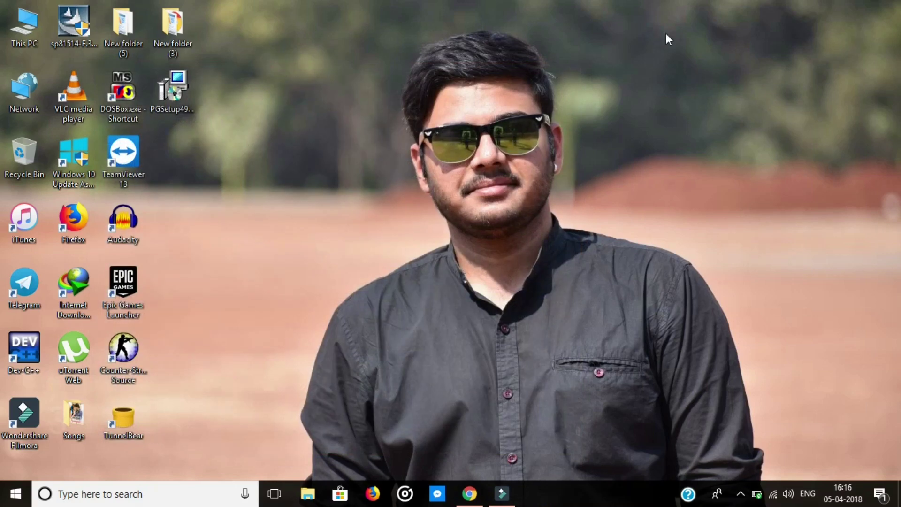
key(super+r)
key(Return)
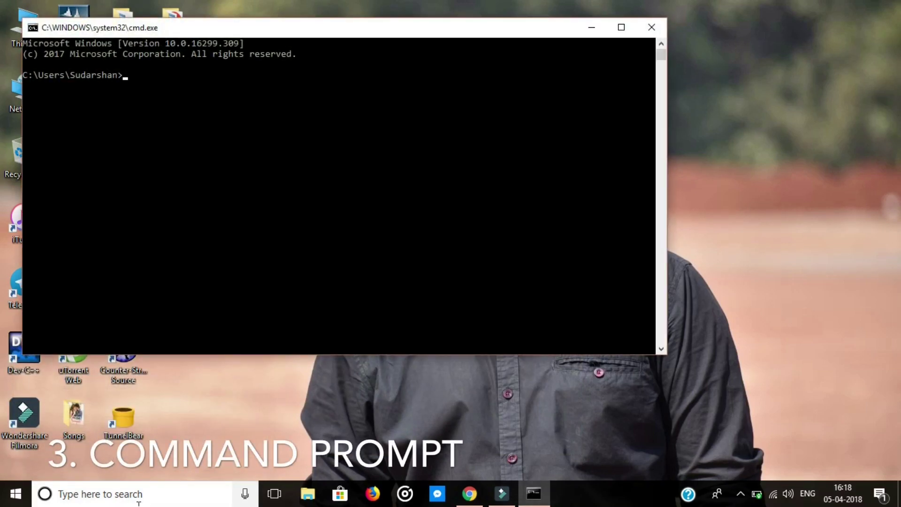
click(650, 27)
Launch Command Prompt as administrator from Windows search
click(129, 492)
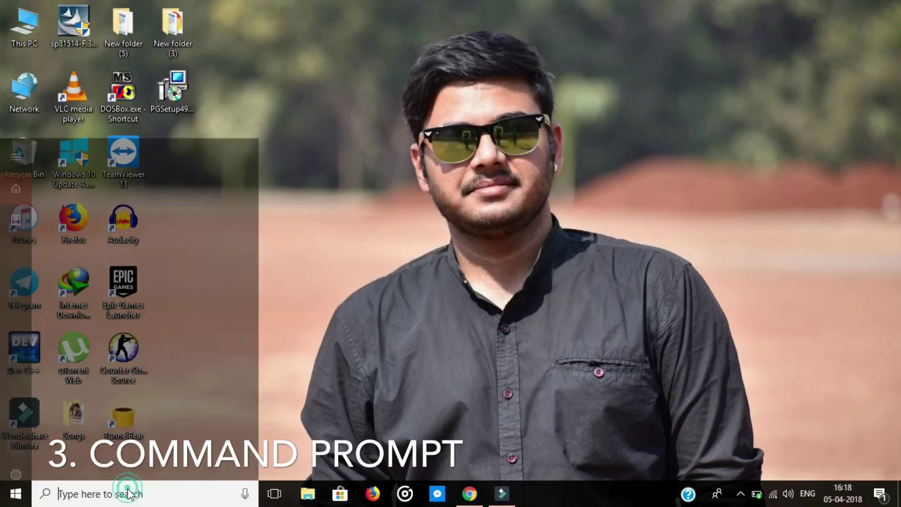
text(cm)
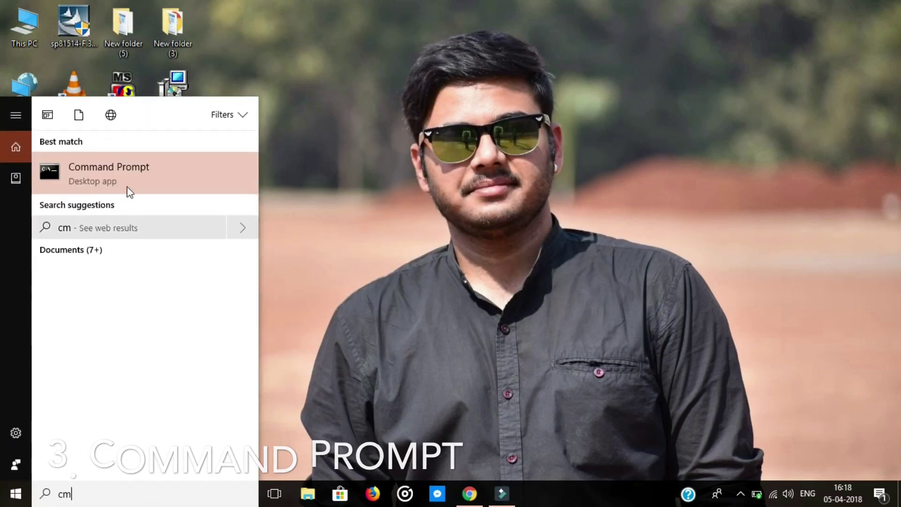
right_click(131, 169)
click(173, 184)
text(format G:)
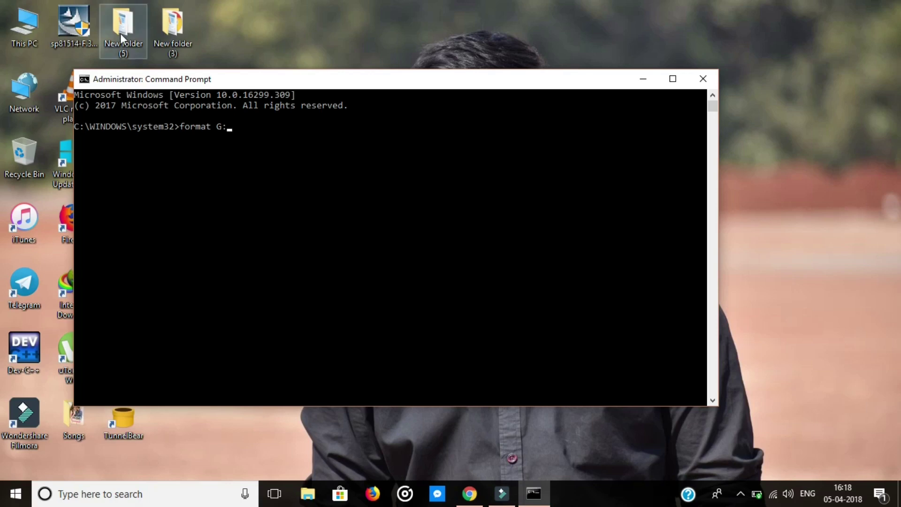
Check DEAD (G:)'s drive letter and size in This PC
double_click(24, 27)
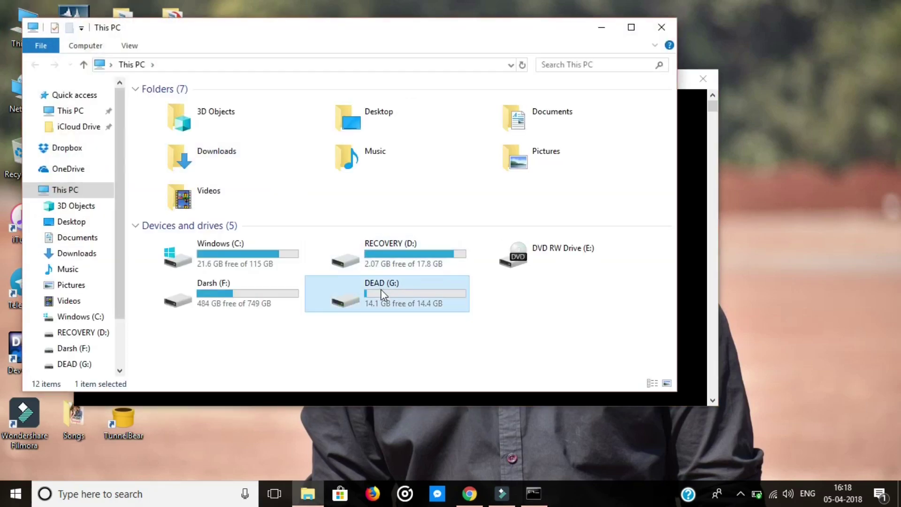
click(380, 290)
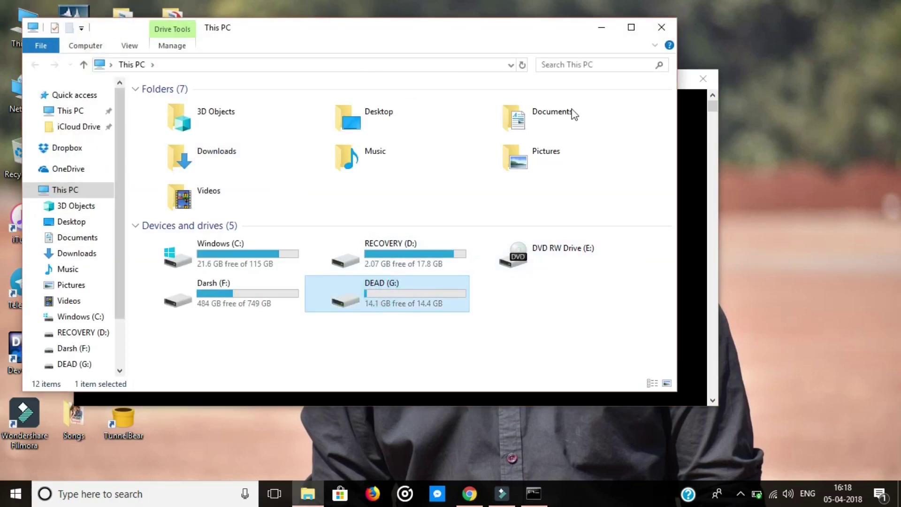
click(662, 28)
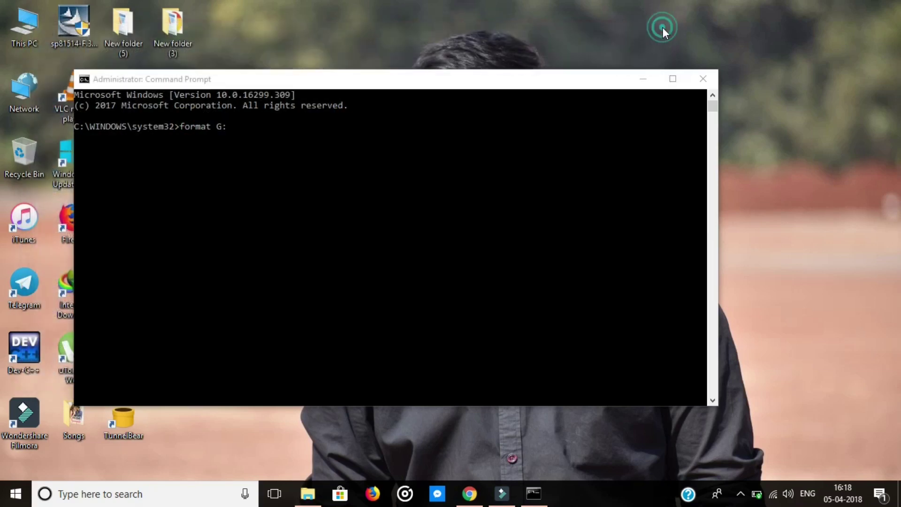
Run format G: in the administrator prompt and confirm at the insert-disk prompt
click(429, 197)
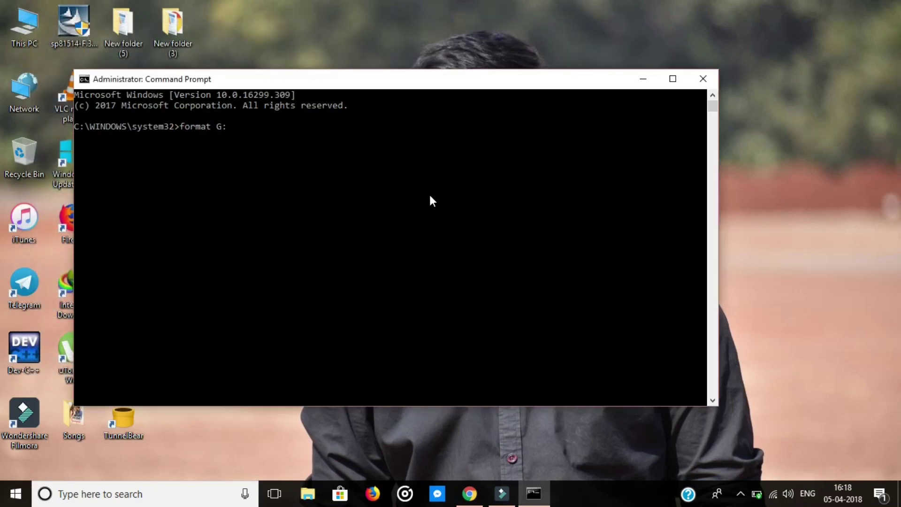
key(Return)
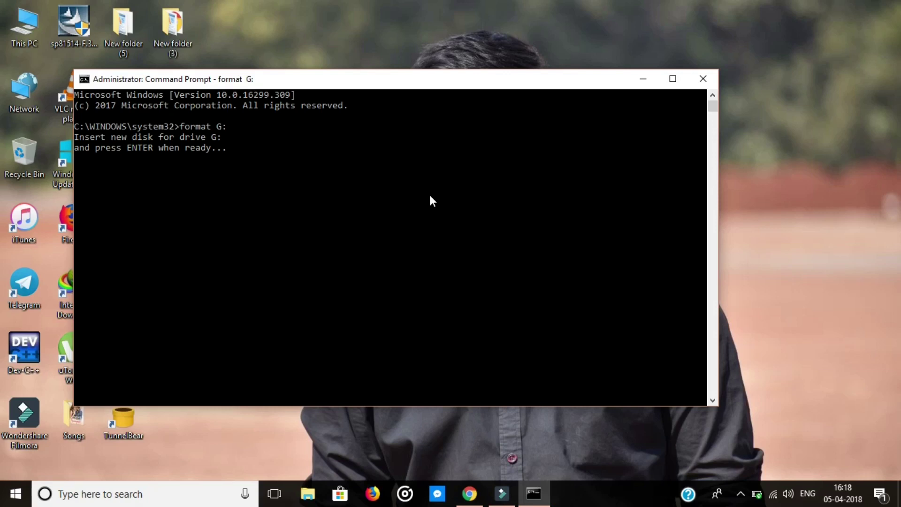
key(Return)
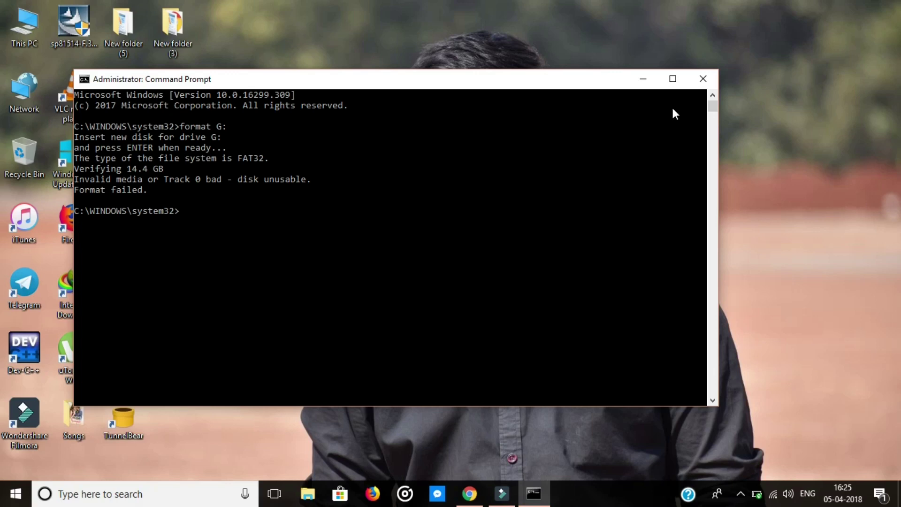
Install PartitionGuru 4.9.5 in English, accepting the license, and launch it
click(702, 80)
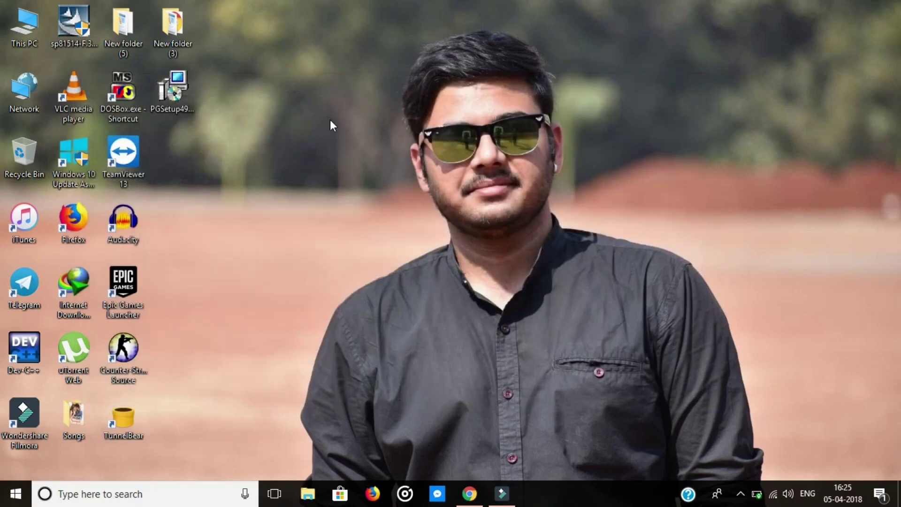
double_click(173, 88)
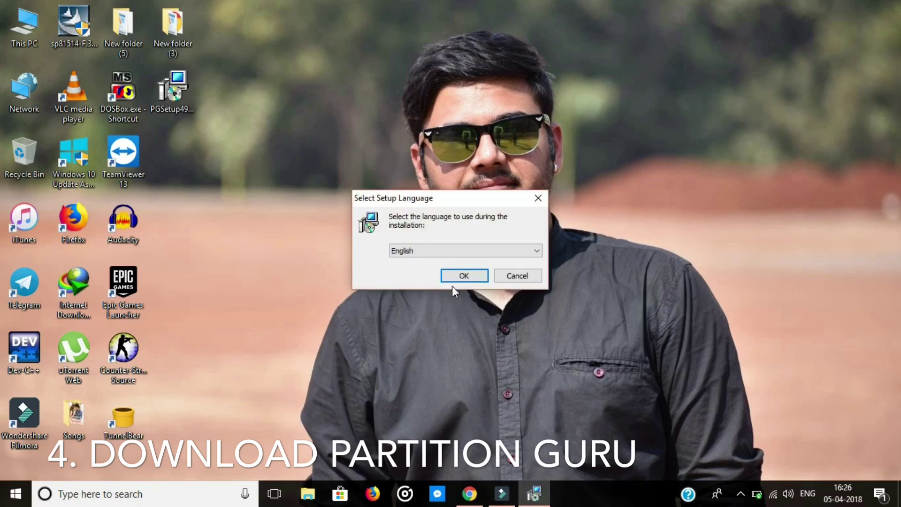
click(472, 276)
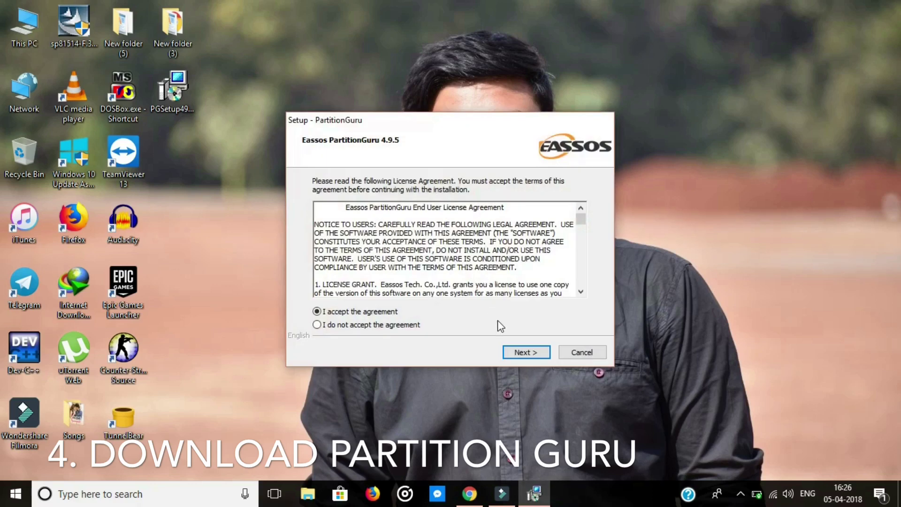
click(512, 352)
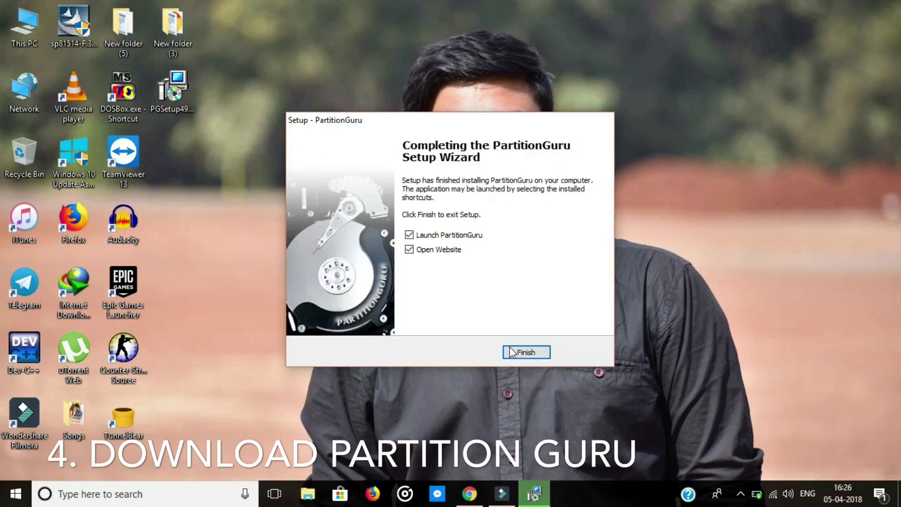
click(524, 352)
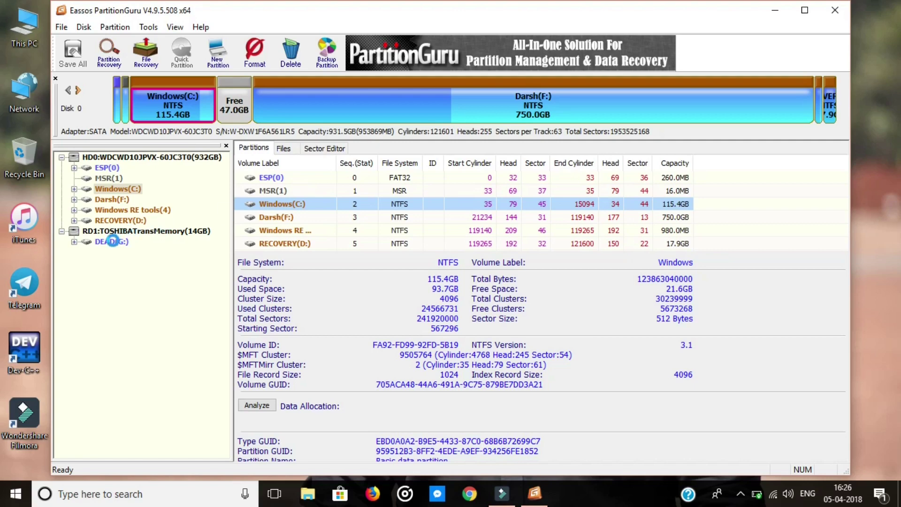
Restore PartitionGuru and select the DEAD(G:) partition on the USB disk
key(super+d)
click(535, 493)
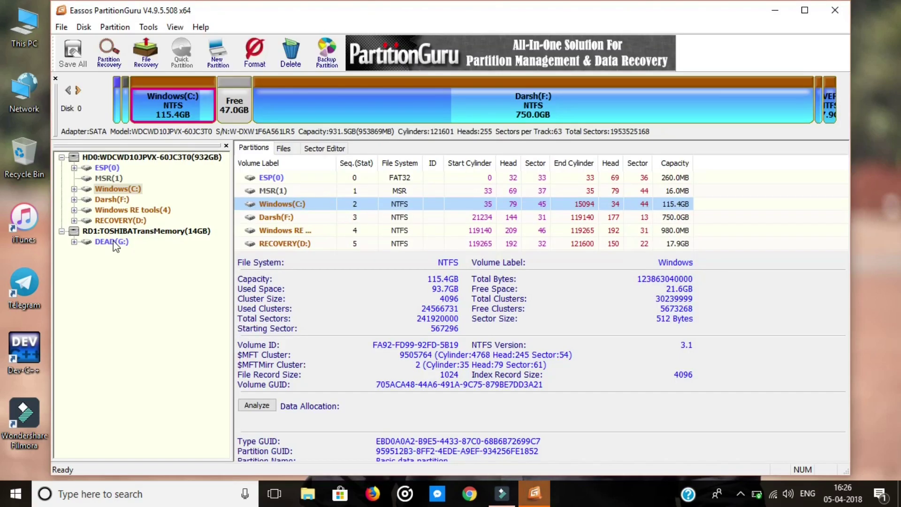
click(113, 242)
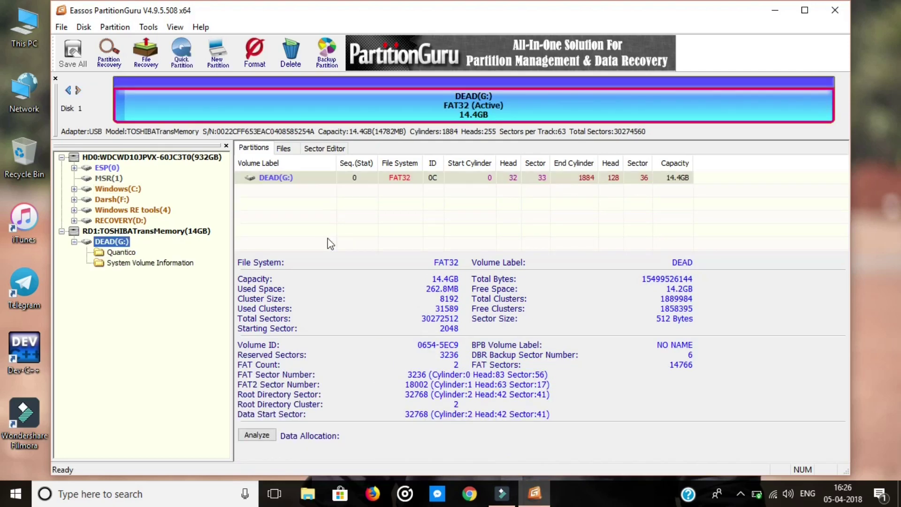
click(276, 179)
Format DEAD(G:) as FAT32 with Format Current Partition, then minimize PartitionGuru
right_click(276, 180)
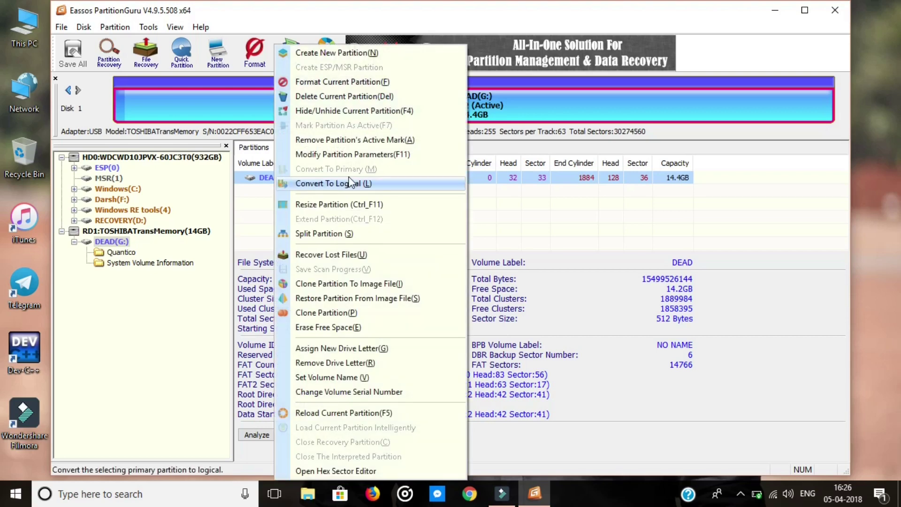
click(359, 82)
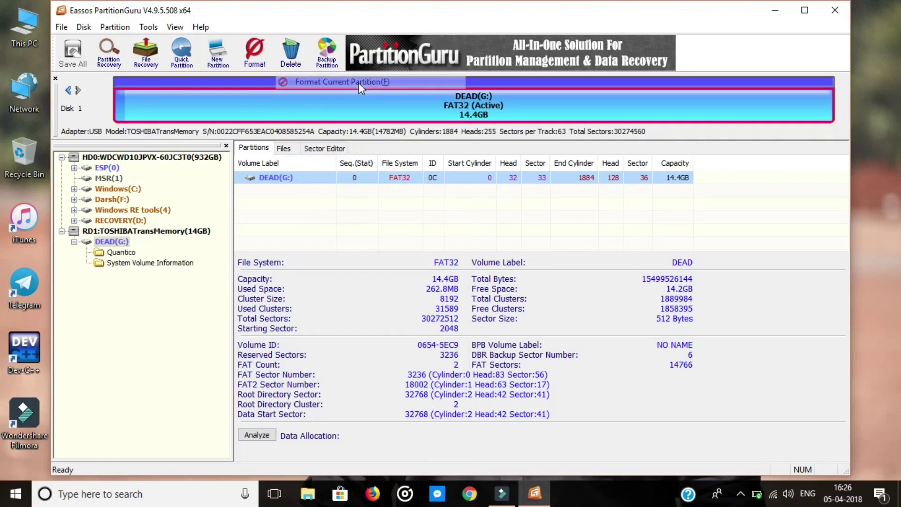
click(497, 307)
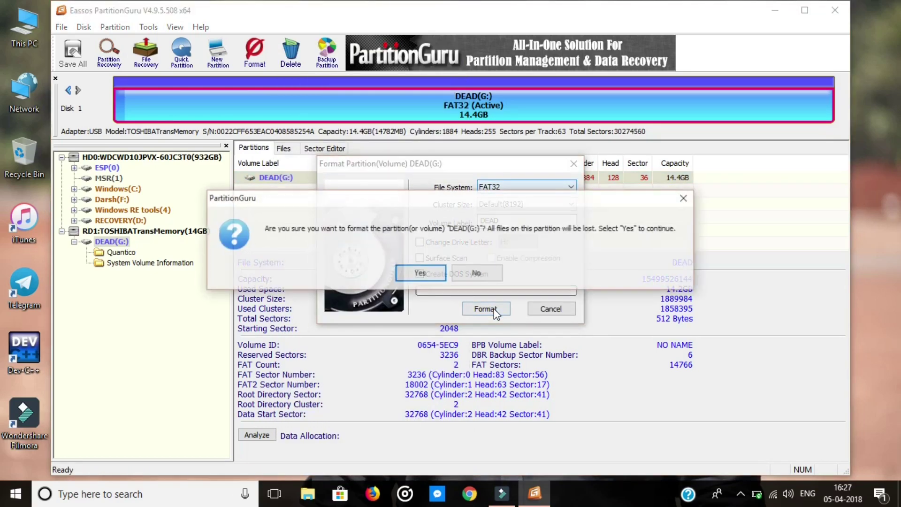
click(423, 273)
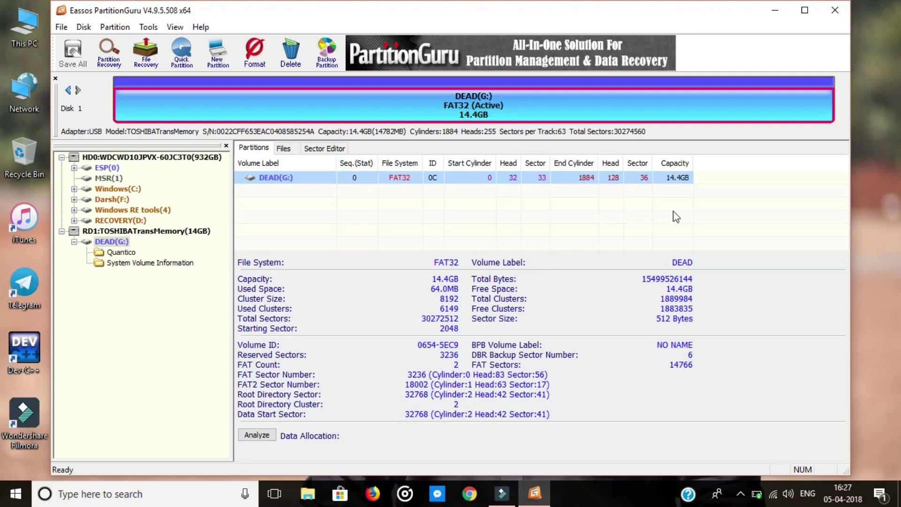
click(776, 13)
right_click(776, 10)
Refresh the desktop so the new PartitionGuru shortcut appears
click(787, 48)
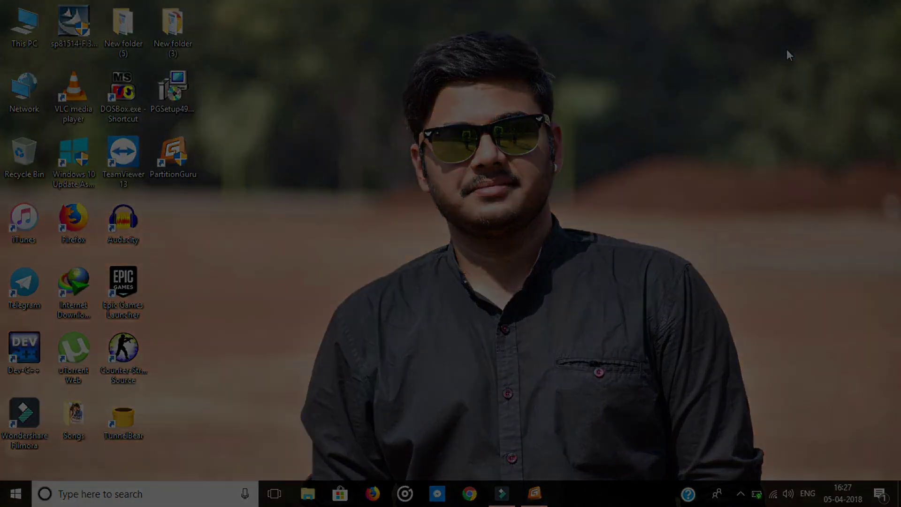